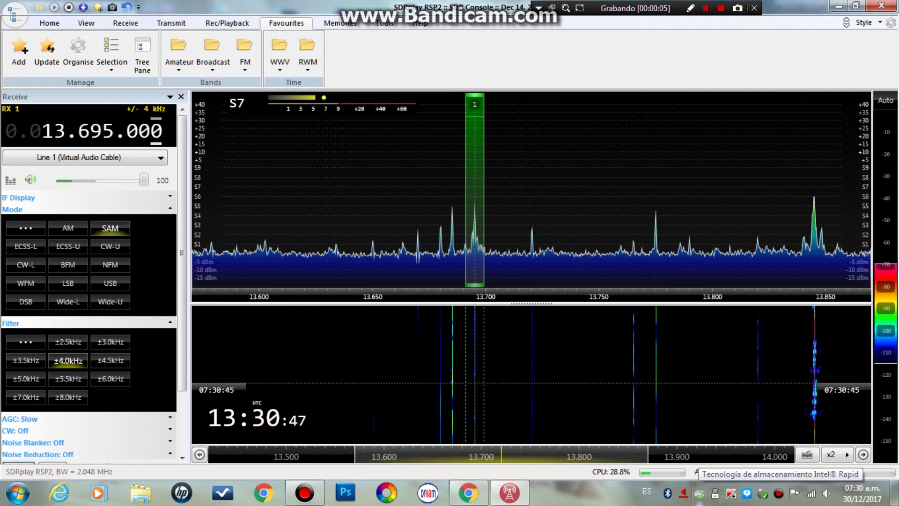
Step: Raise the audio volume while listening to 13.695 MHz in SAM mode
key("XF86AudioRaiseVolume")
key("XF86AudioRaiseVolume")
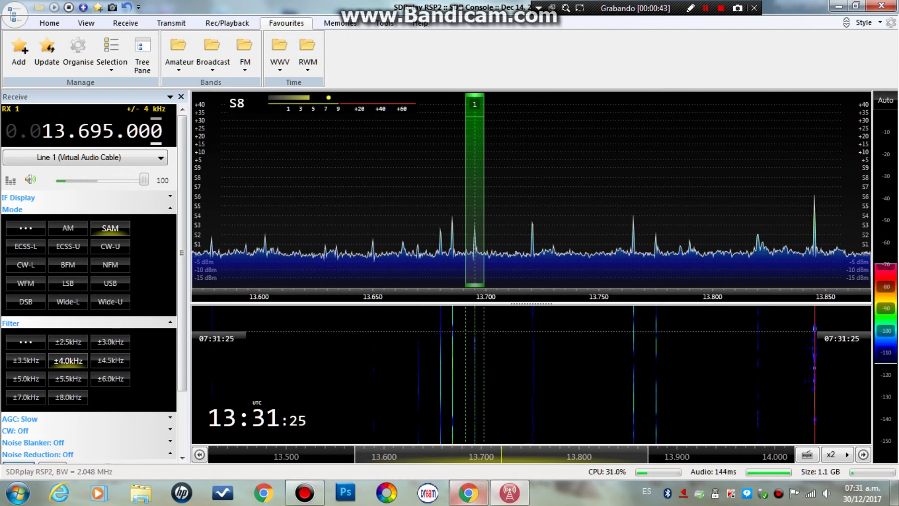
Step: From the short-wave.info 13695 listing, show the All India Radio Bengaluru transmitter in Google Maps
mouse_move(469, 493)
left_click(469, 427)
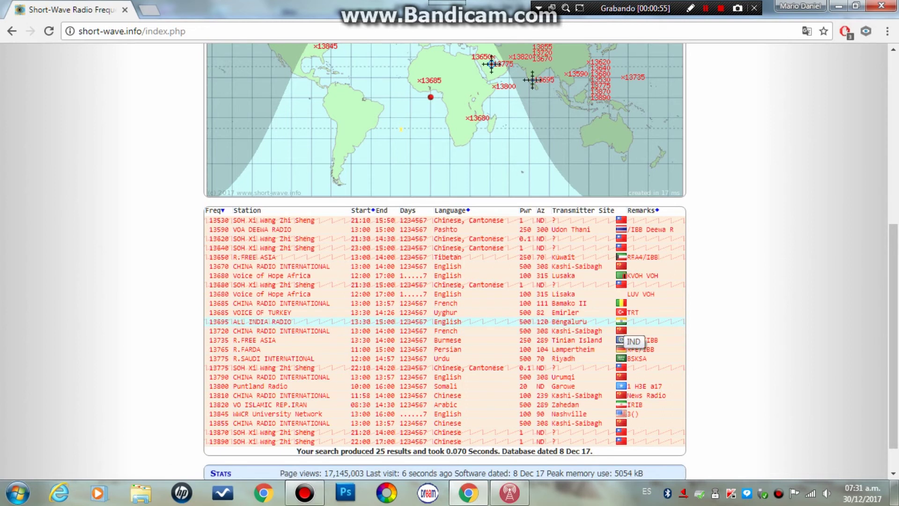
left_click(621, 323)
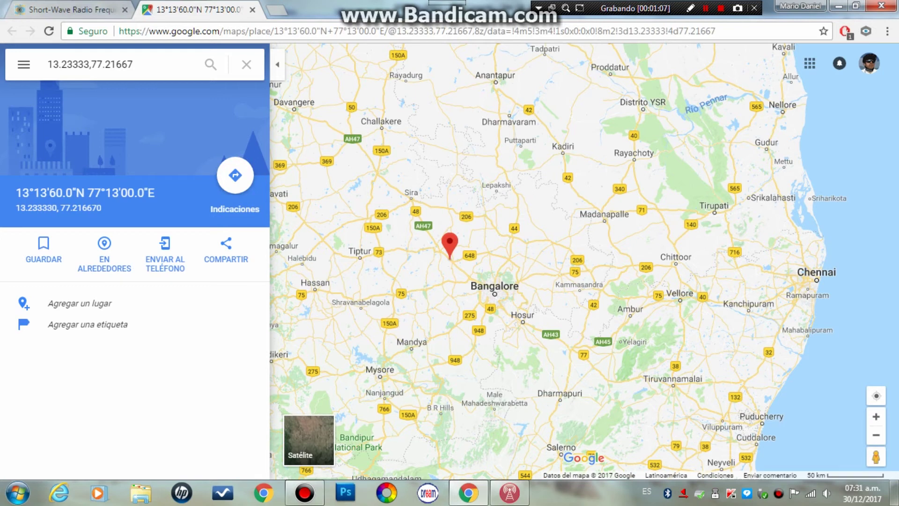
Step: Start a distance measurement from the Bengaluru transmitter marker and center the map on Pachuca
right_click(448, 259)
left_click(473, 388)
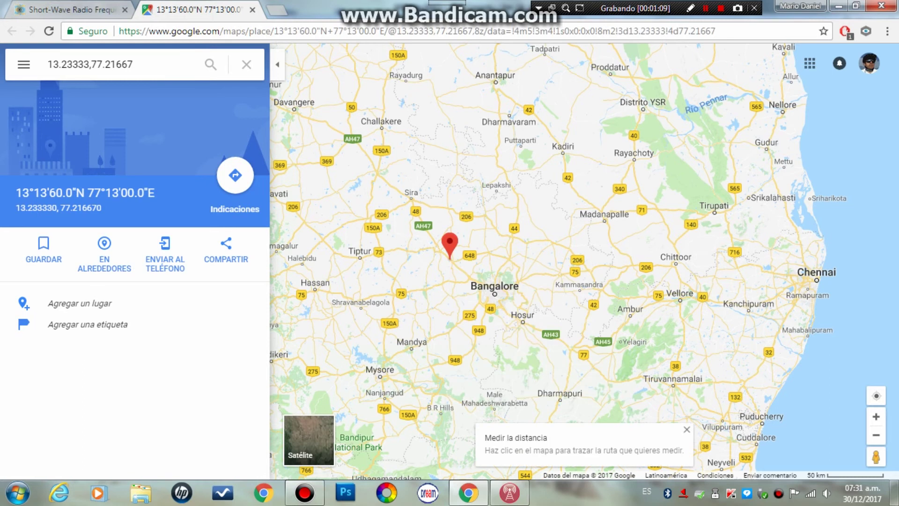
left_click(877, 395)
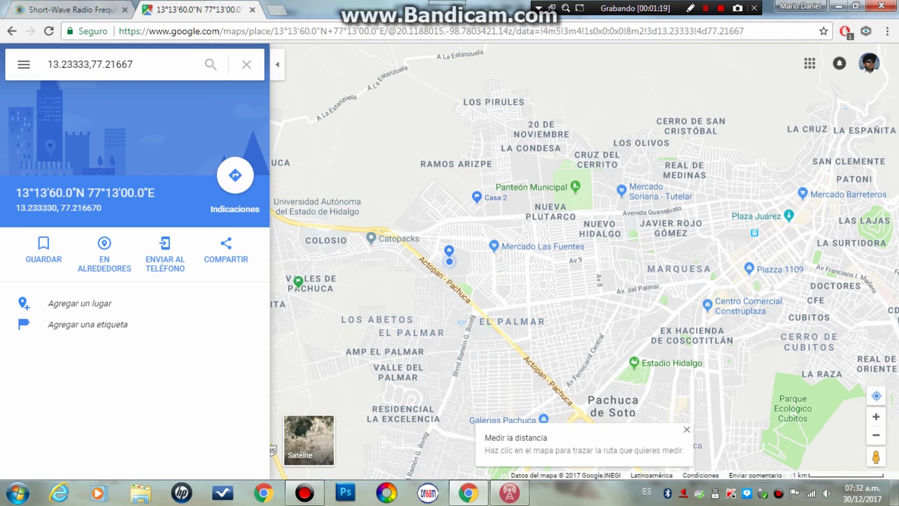
Step: End the measurement at the Pachuca location dot (16,278.92 km) and zoom out to North America
left_click(448, 262)
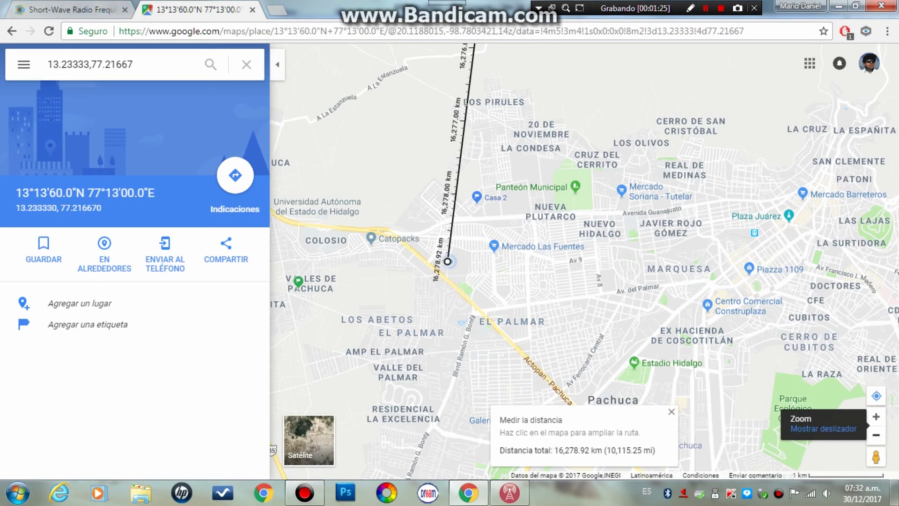
left_click(877, 435)
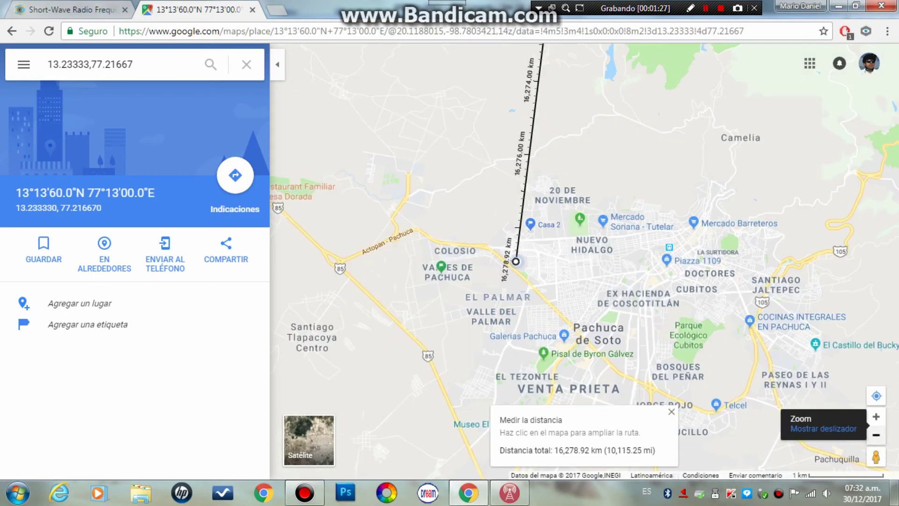
left_click(877, 435)
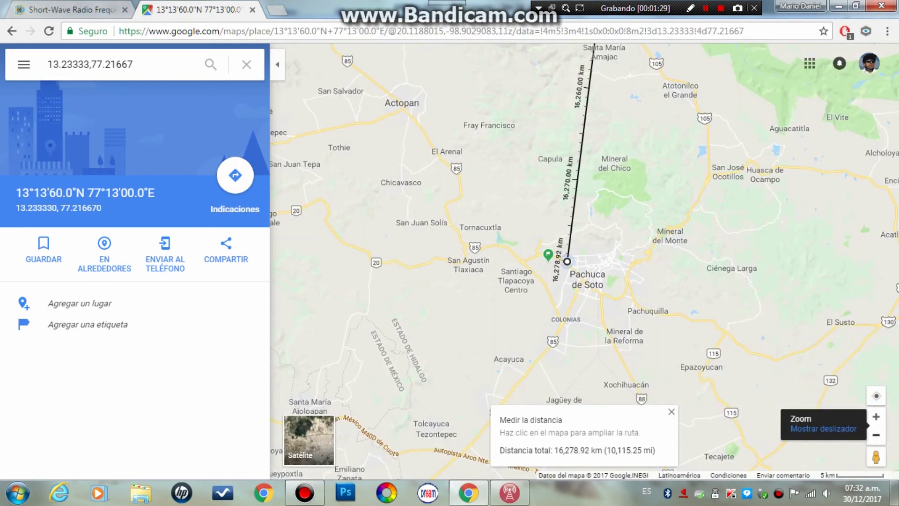
left_click(876, 435)
left_click(876, 435)
left_click(877, 435)
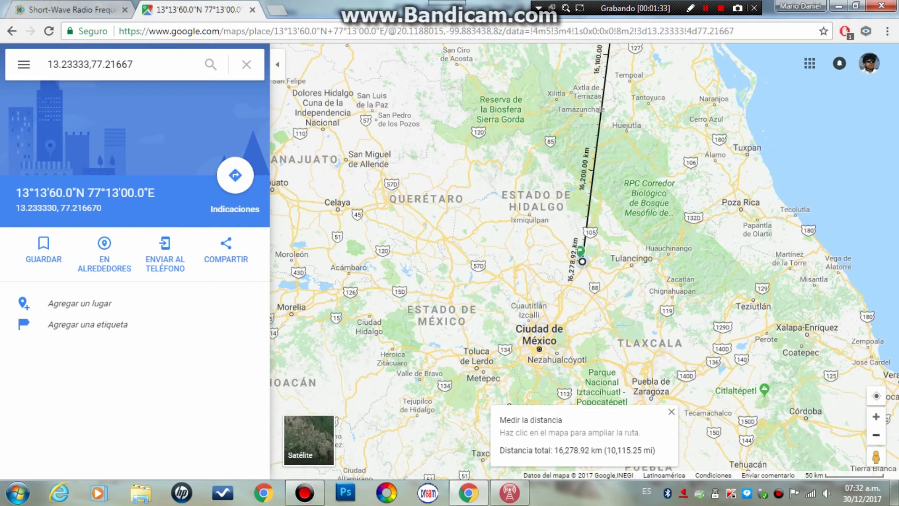
left_click(876, 434)
left_click(877, 435)
left_click(877, 435)
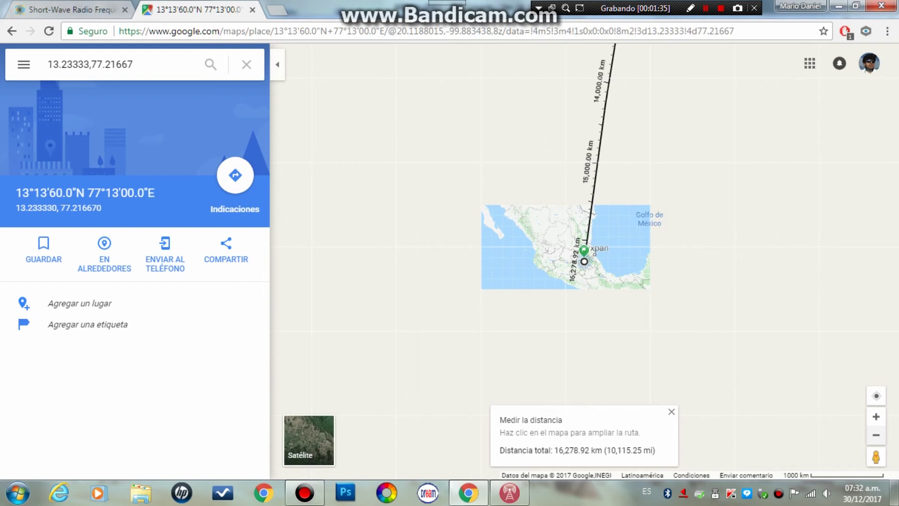
left_click(877, 434)
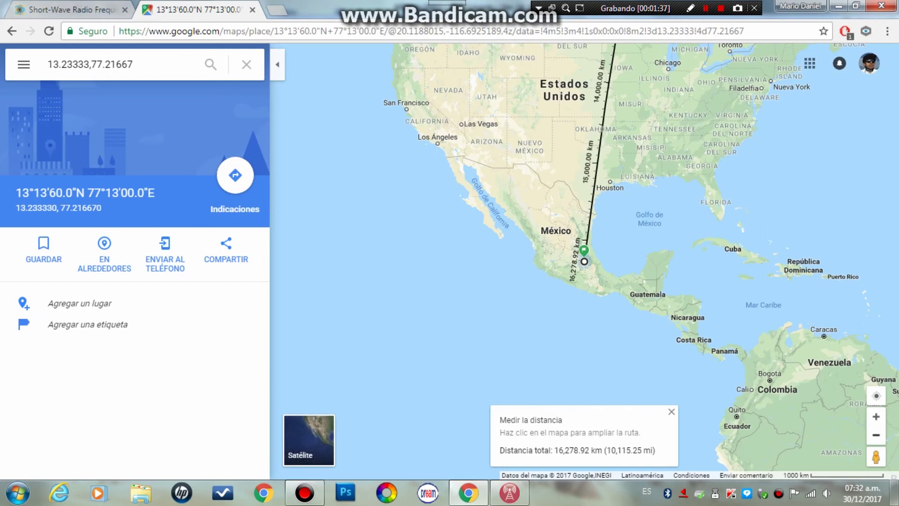
left_click(876, 435)
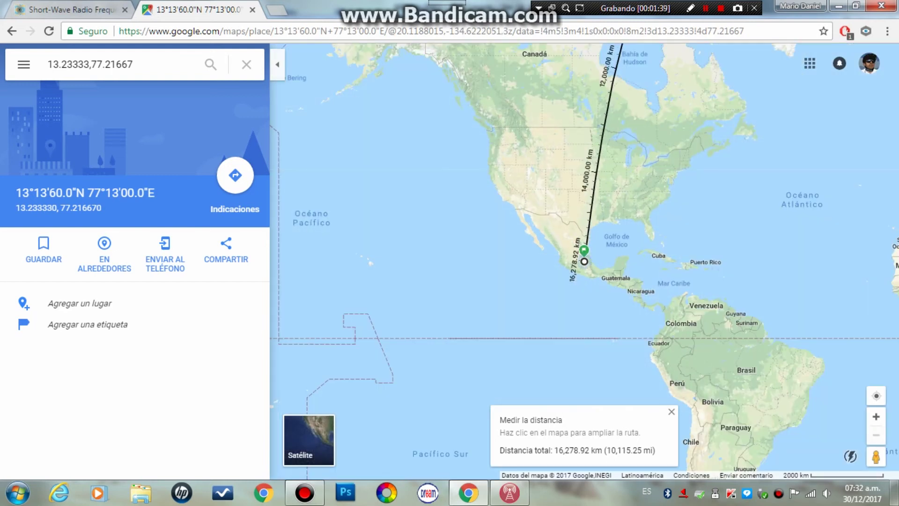
Step: Pan along the measurement line over Greenland, Europe and Asia to India, then back
key("Up")
key("Right")
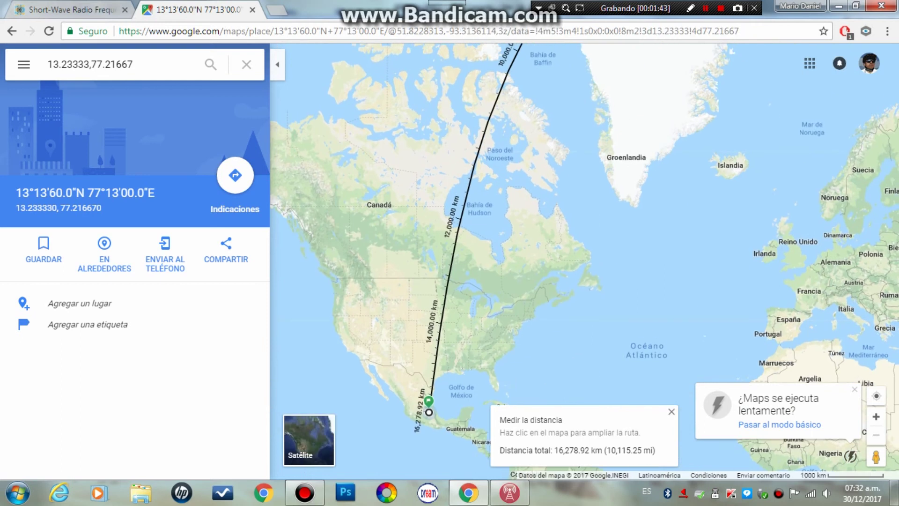
key("Up")
key("Right")
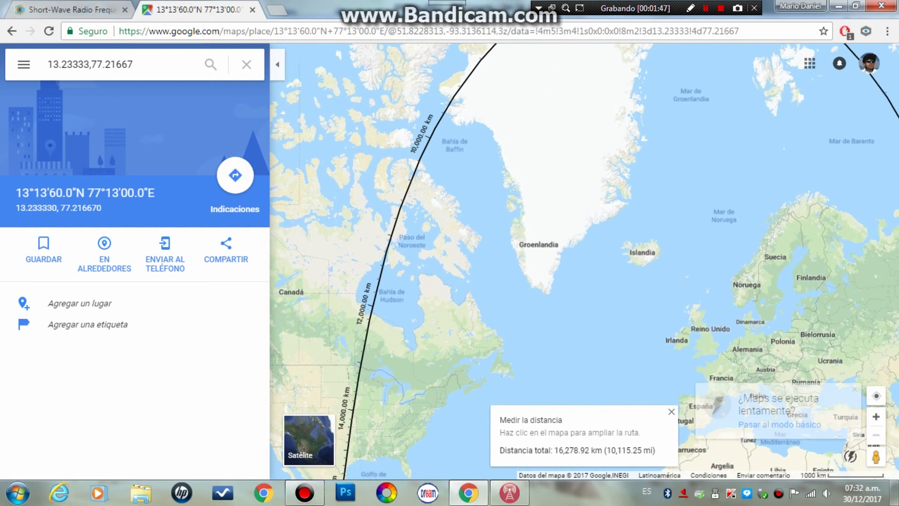
key("Down")
key("Right")
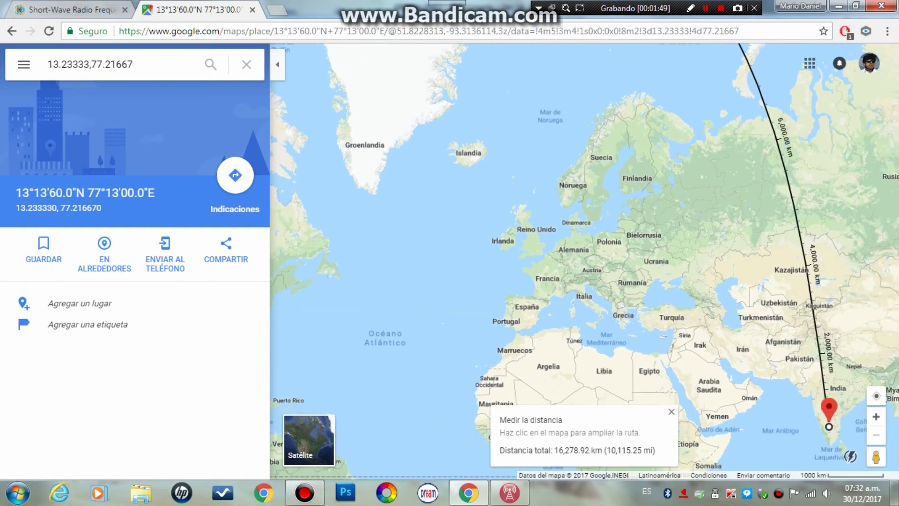
key("Up")
key("Left")
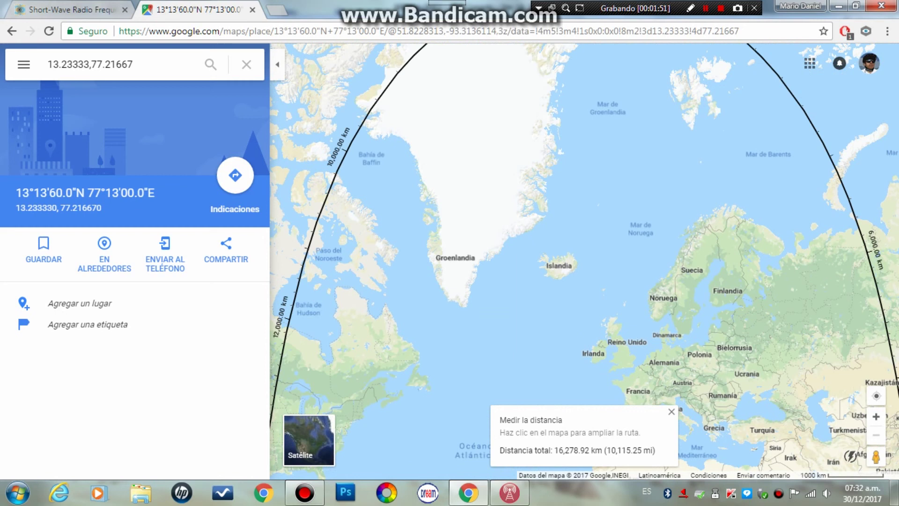
key("Left")
key("Down")
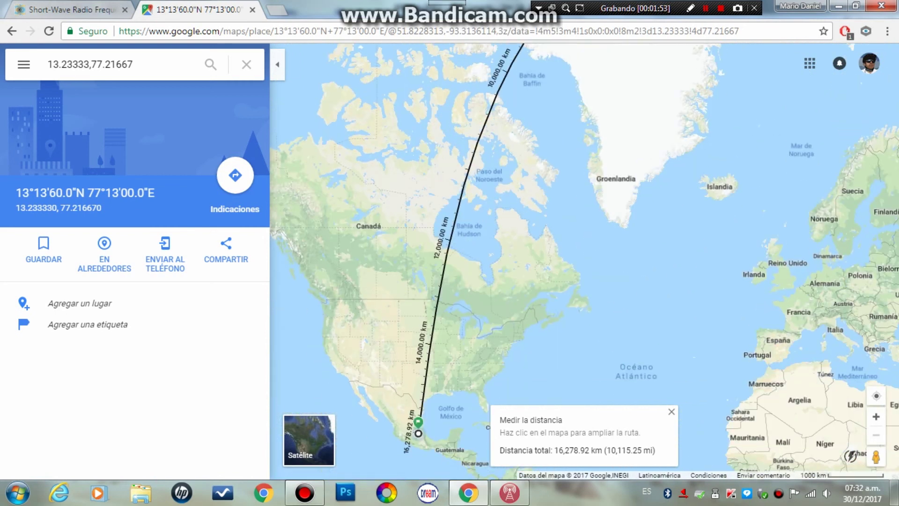
key("Down")
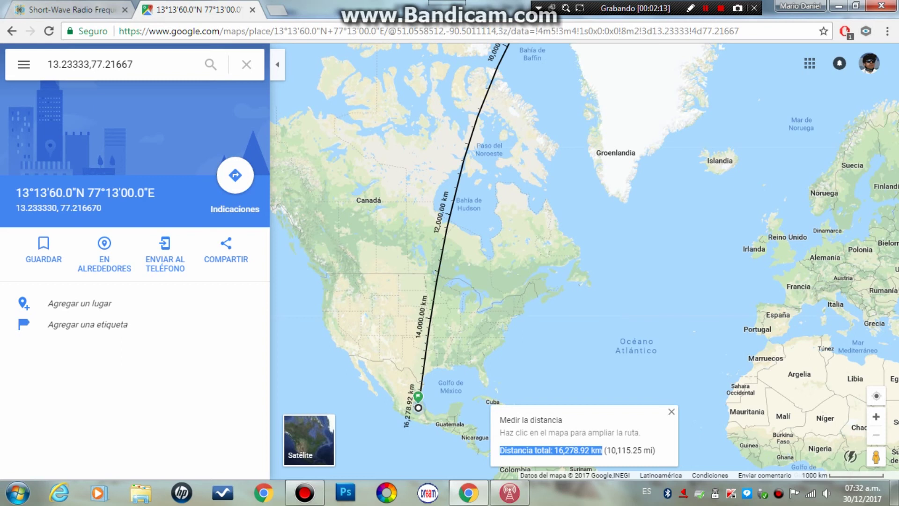
mouse_move(509, 492)
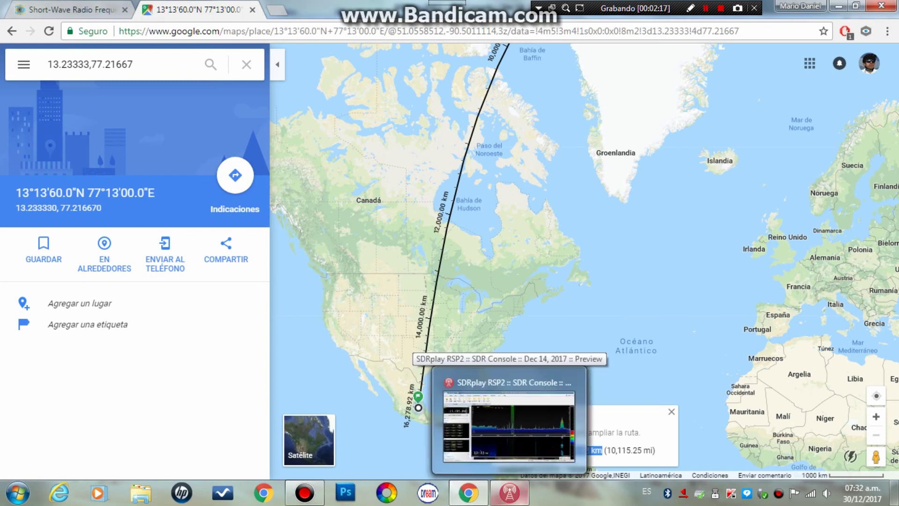
Step: Bring the SDR Console receiver, still tuned to 13.695 MHz, back to the front
left_click(482, 415)
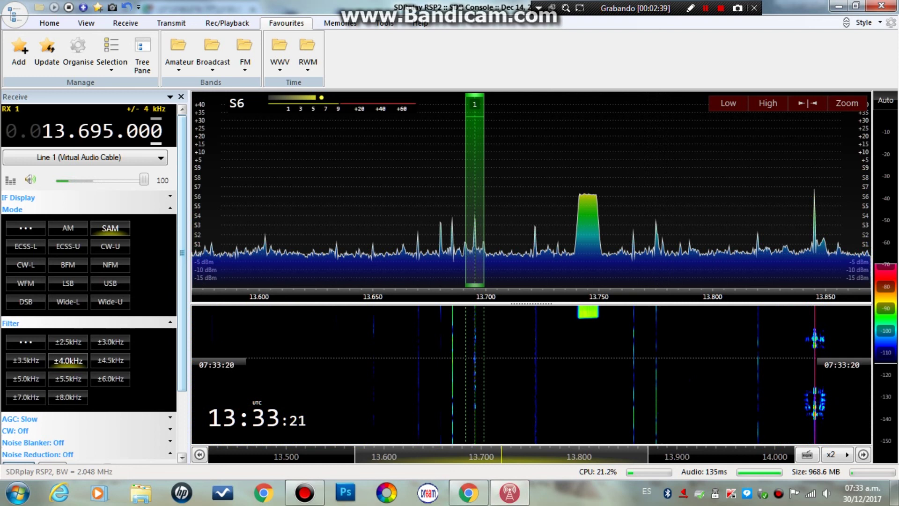
Step: Enable NR2 noise reduction in the Receive panel and set its strength to High
scroll(89, 281, "down", 5)
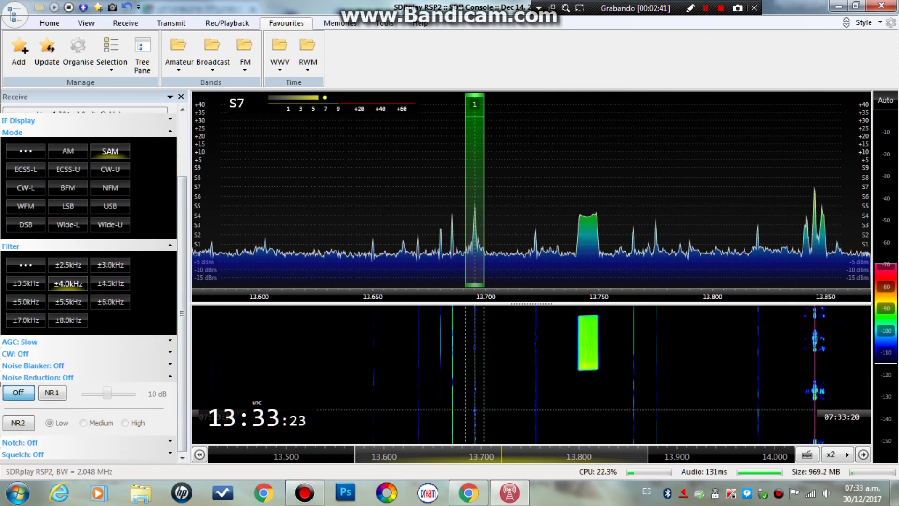
left_click(18, 422)
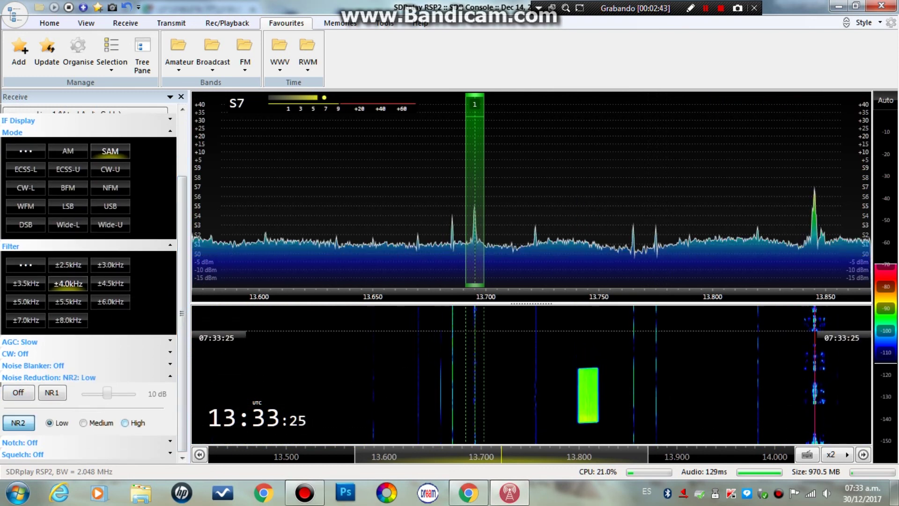
left_click(125, 422)
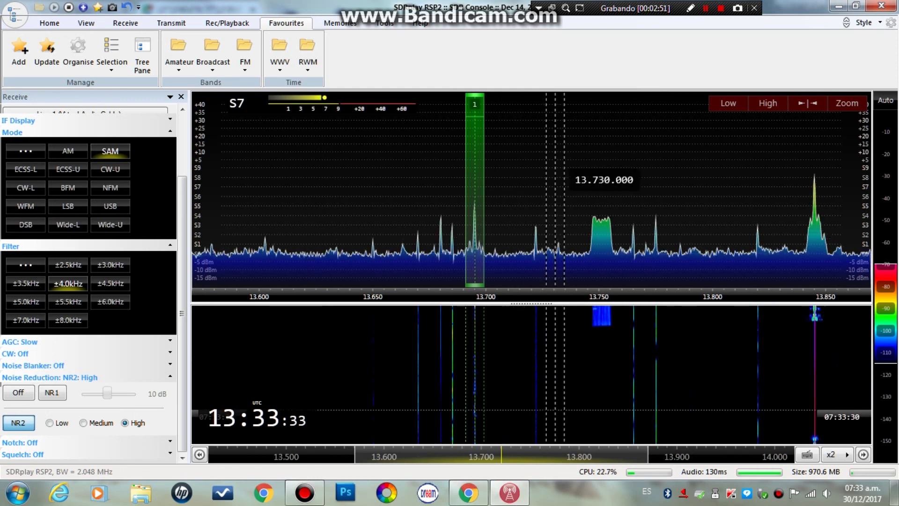
scroll(554, 181, "up", 1)
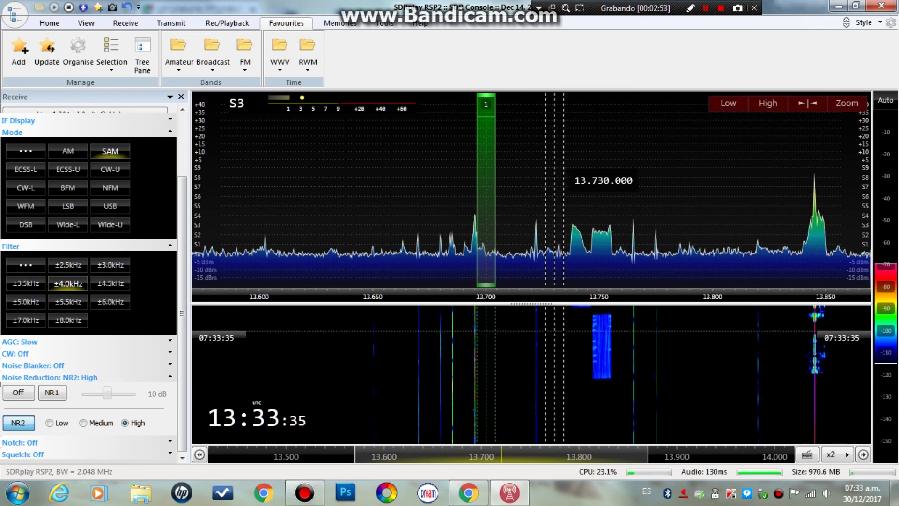
scroll(555, 180, "down", 1)
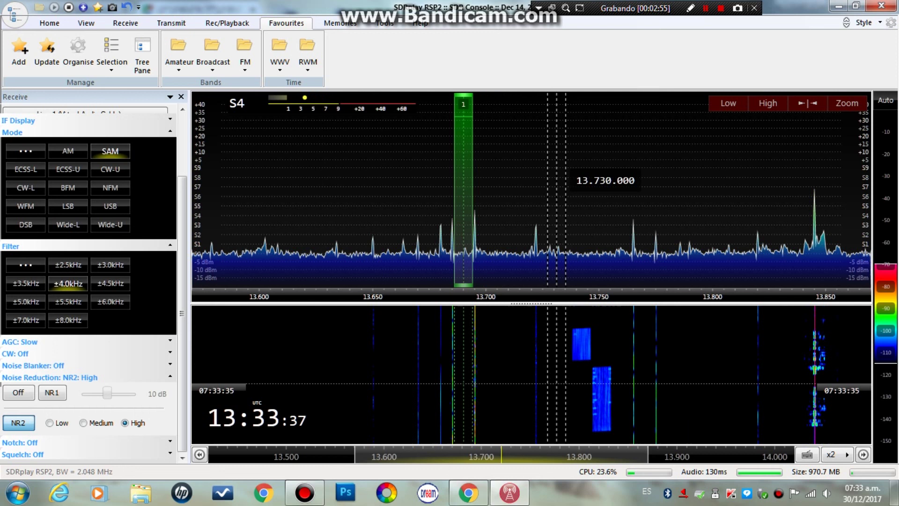